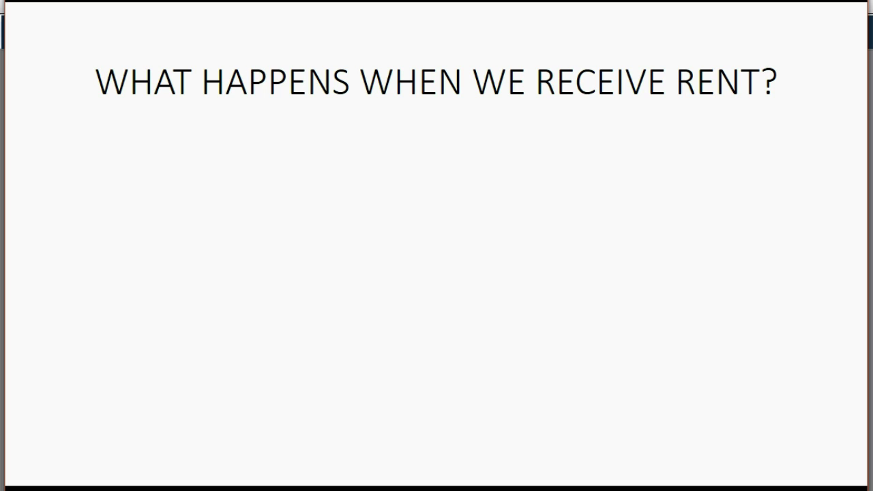
{"action": "key", "text": "Right"}
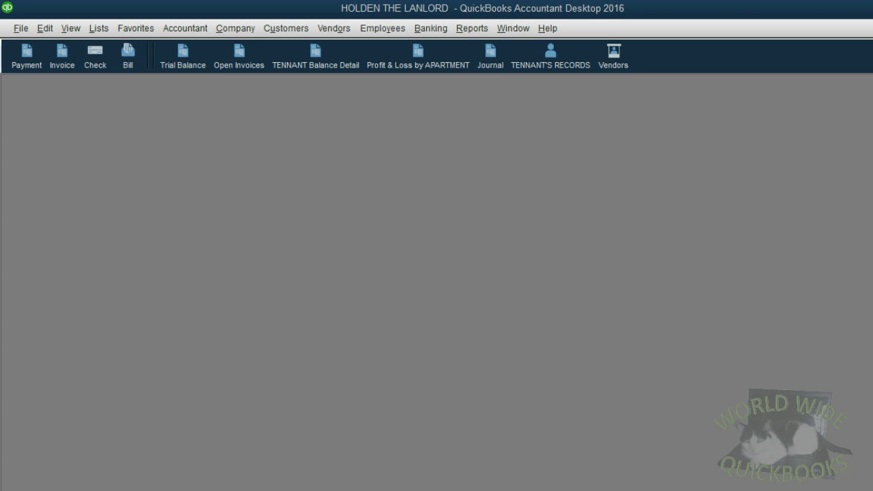
Start a customer payment dated 01/01/2017, received from tenant 3A
{"action": "left_click", "coordinate": [20, 68]}
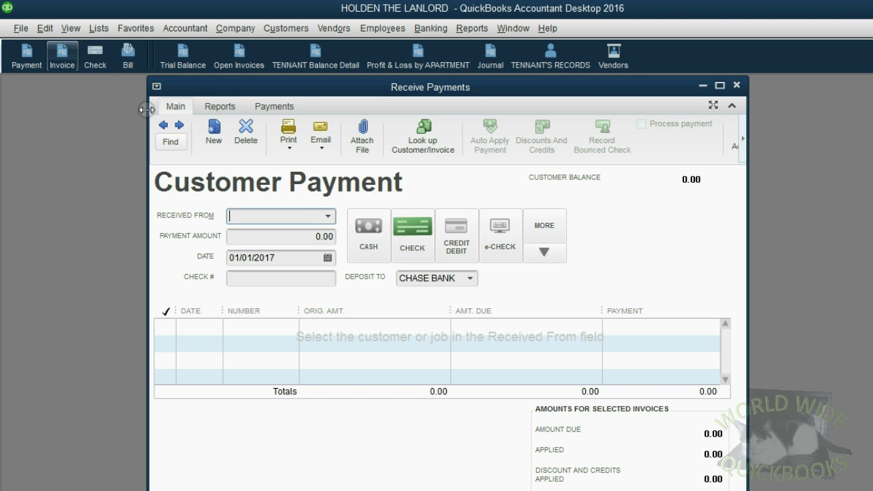
{"action": "left_click", "coordinate": [328, 258]}
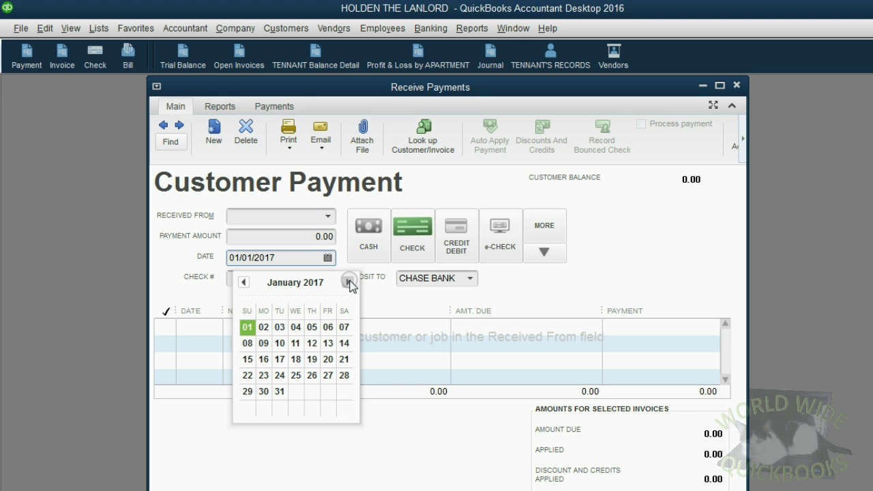
{"action": "left_click", "coordinate": [244, 281]}
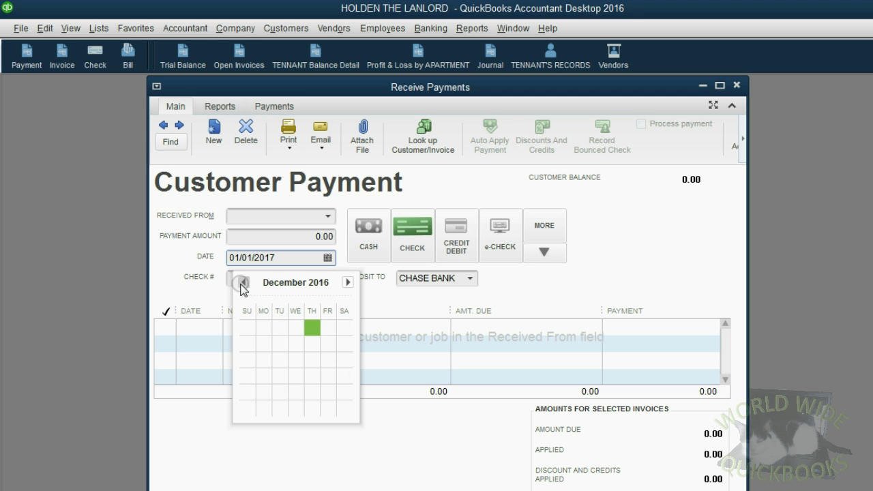
{"action": "left_click", "coordinate": [348, 282]}
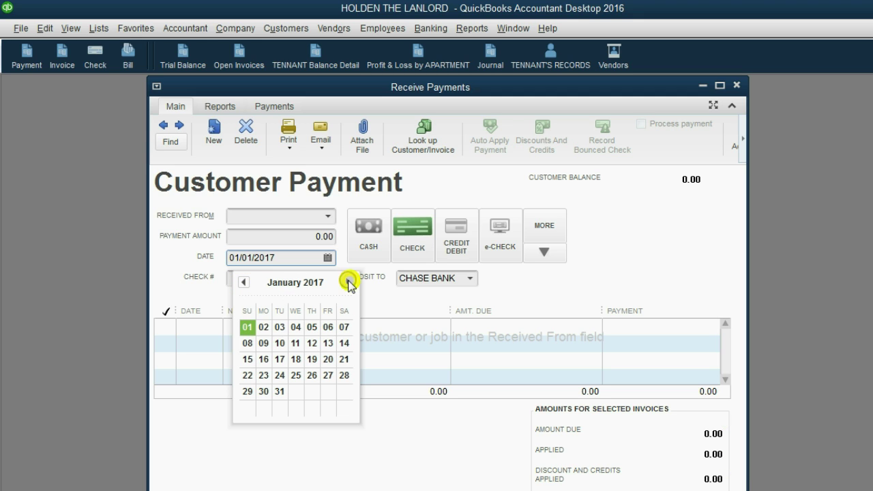
{"action": "left_click", "coordinate": [248, 328]}
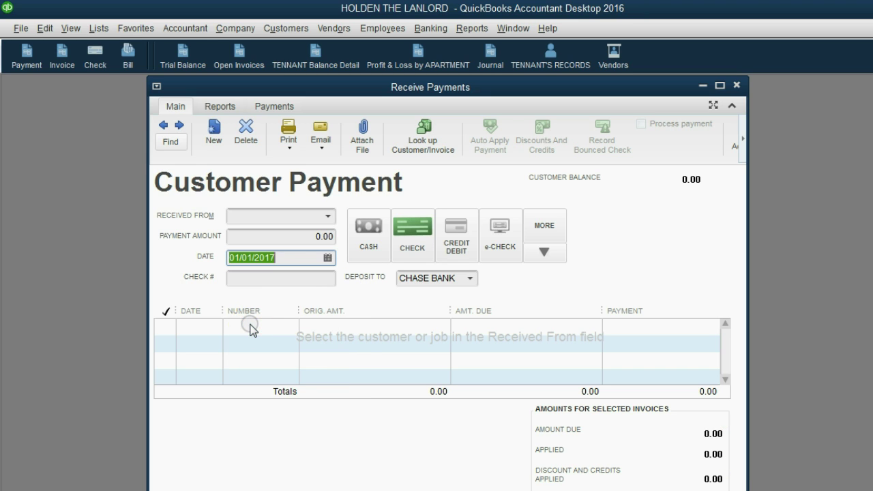
{"action": "left_click", "coordinate": [326, 217]}
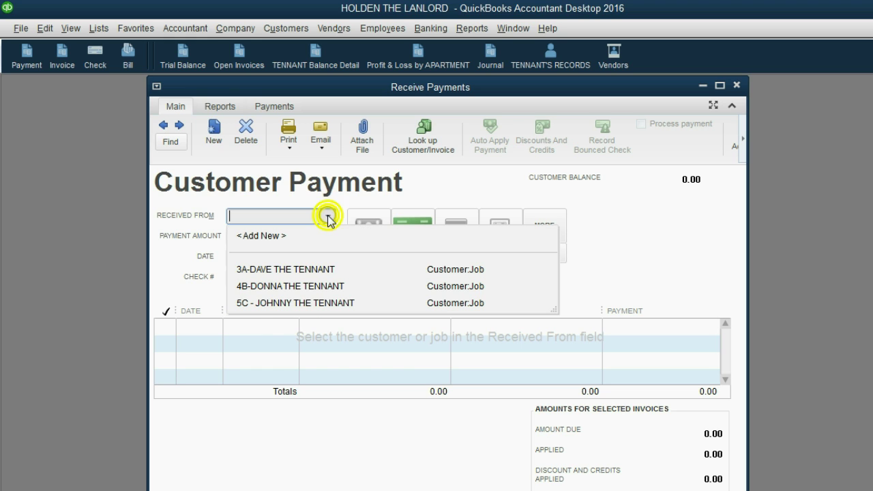
{"action": "left_click", "coordinate": [293, 269]}
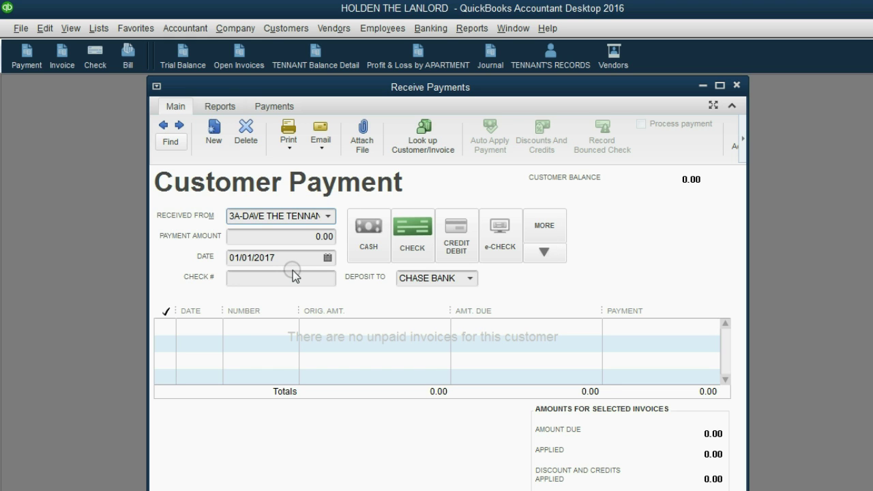
Enter check number 84 for 6,000.00, deposited to CHASE BANK
{"action": "left_click", "coordinate": [412, 240]}
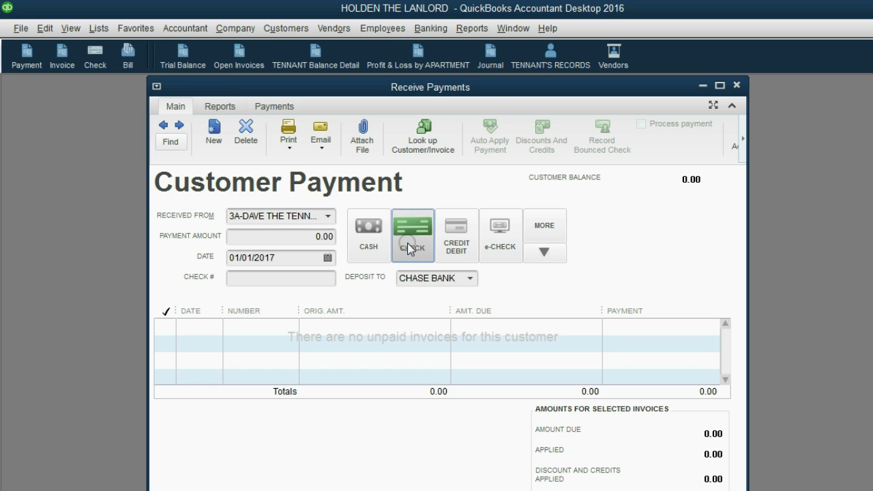
{"action": "left_click", "coordinate": [323, 281]}
{"action": "type", "text": "84"}
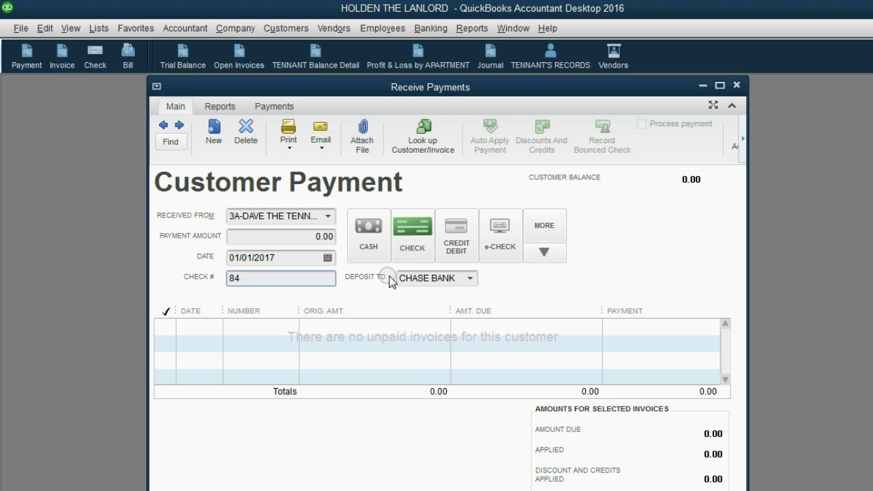
{"action": "left_click", "coordinate": [470, 278]}
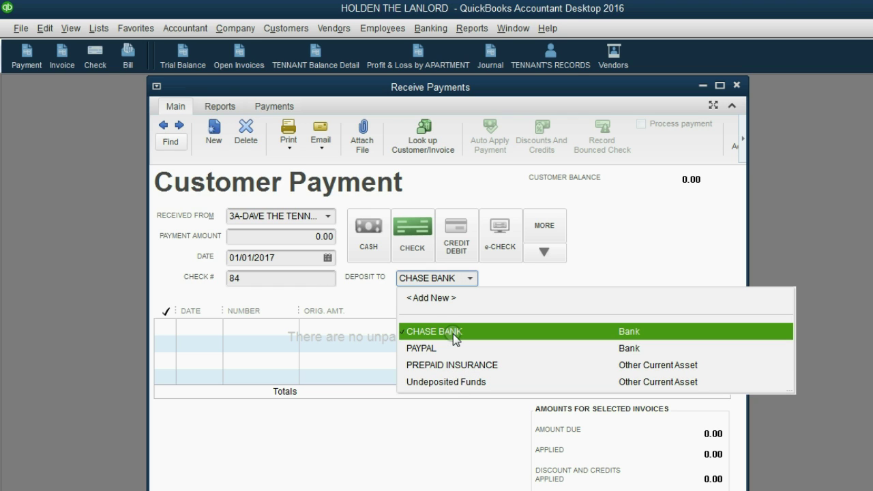
{"action": "left_click", "coordinate": [453, 334]}
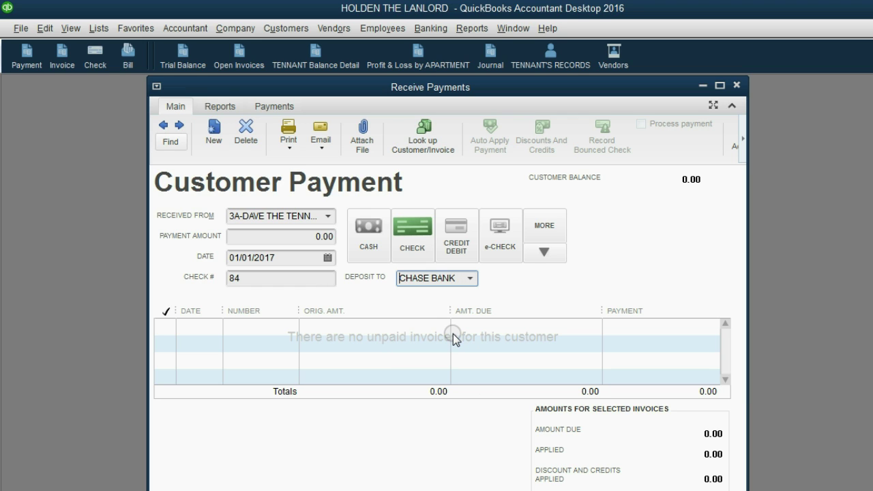
{"action": "left_click", "coordinate": [322, 237]}
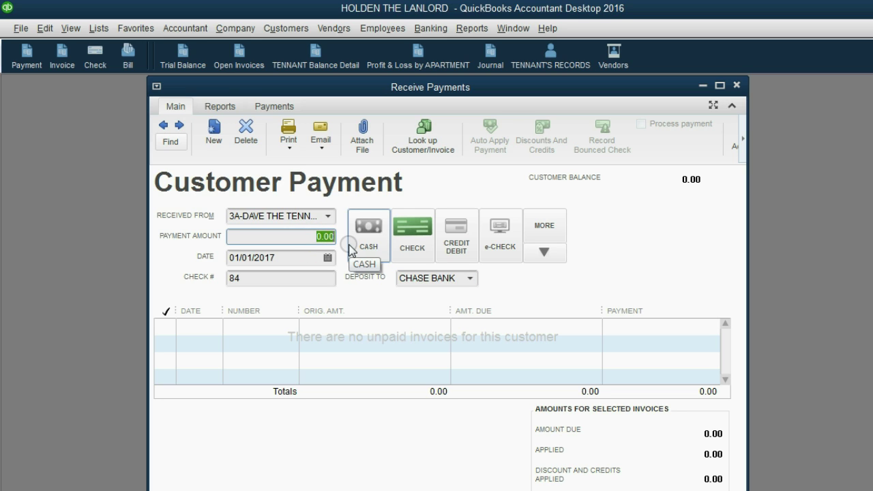
{"action": "type", "text": "6000"}
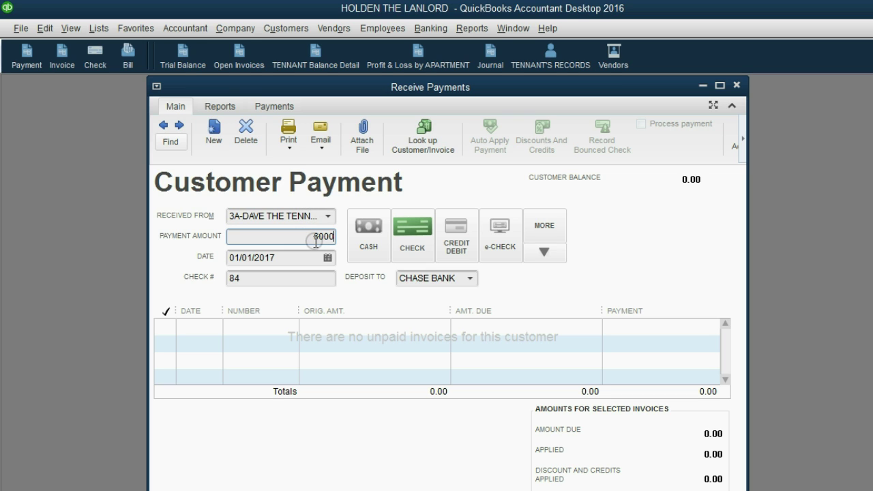
{"action": "key", "text": "Tab"}
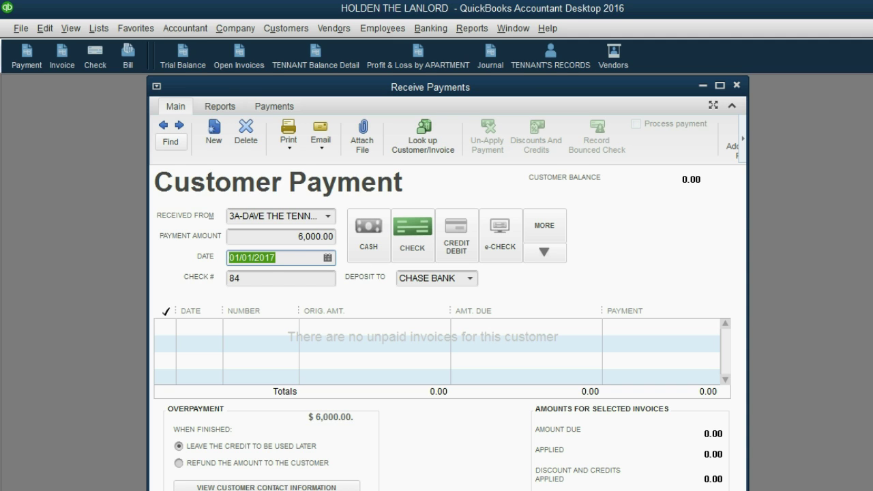
Save the 6,000.00 payment as a tenant credit and choose to print its credit memo
{"action": "key", "text": "alt+a"}
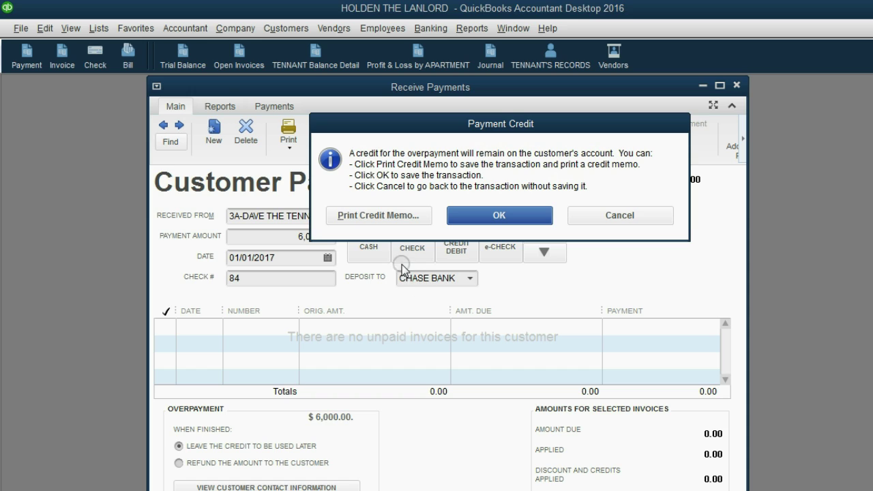
{"action": "left_click", "coordinate": [376, 221]}
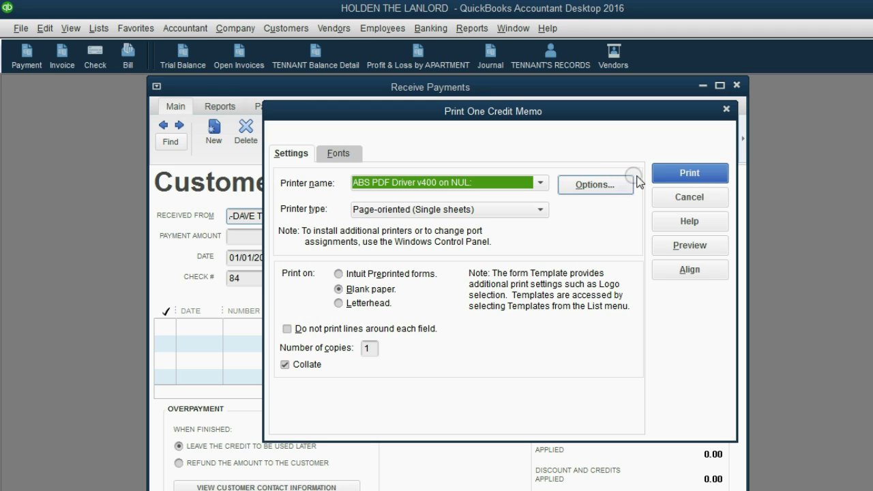
Preview the Rent Receipt credit memo showing -6,000.00 outstanding credit
{"action": "left_click", "coordinate": [679, 178]}
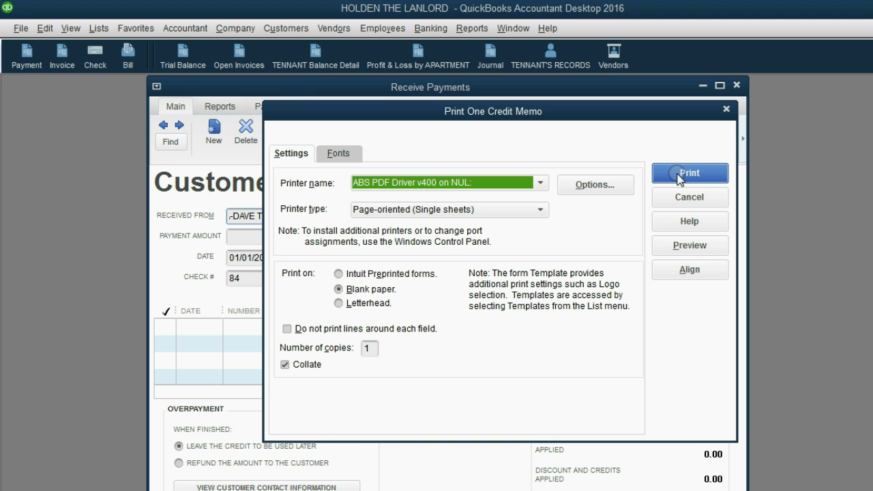
{"action": "left_click", "coordinate": [679, 247]}
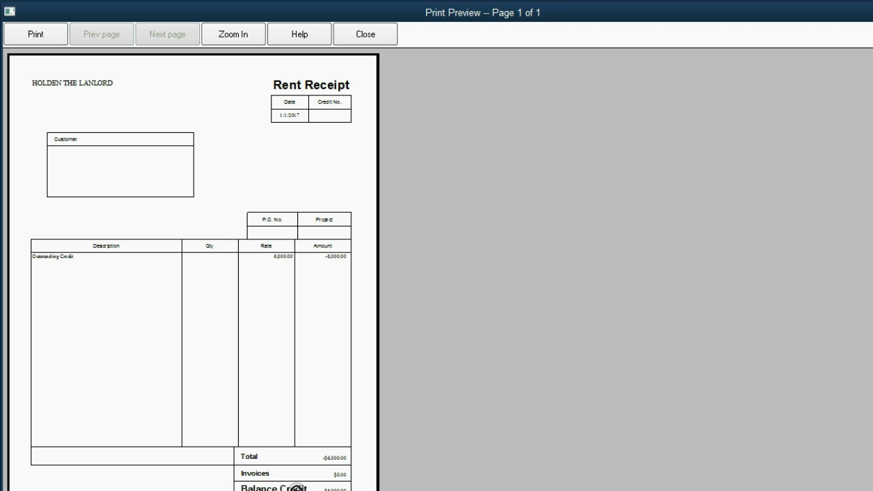
Zoom in on the rent receipt preview and scroll through its line items
{"action": "left_click", "coordinate": [308, 382]}
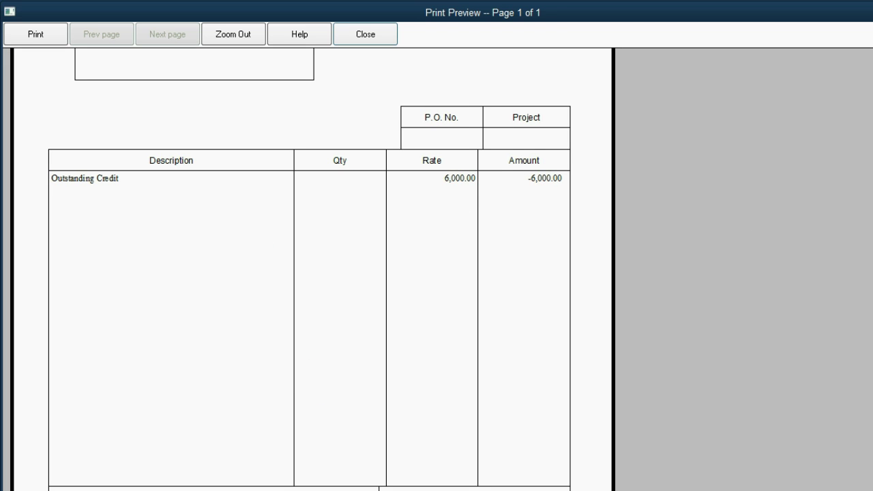
{"action": "scroll", "coordinate": [312, 273], "scroll_direction": "up", "scroll_amount": 1}
{"action": "scroll", "coordinate": [312, 273], "scroll_direction": "up", "scroll_amount": 4}
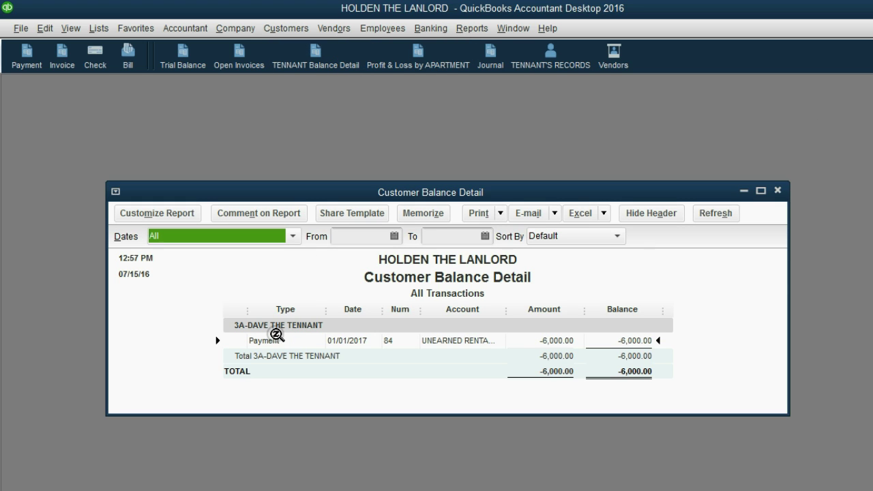
Drill into tenant 3A's payment and widen the Account column to show UNEARNED RENTAL INCOME
{"action": "double_click", "coordinate": [278, 335]}
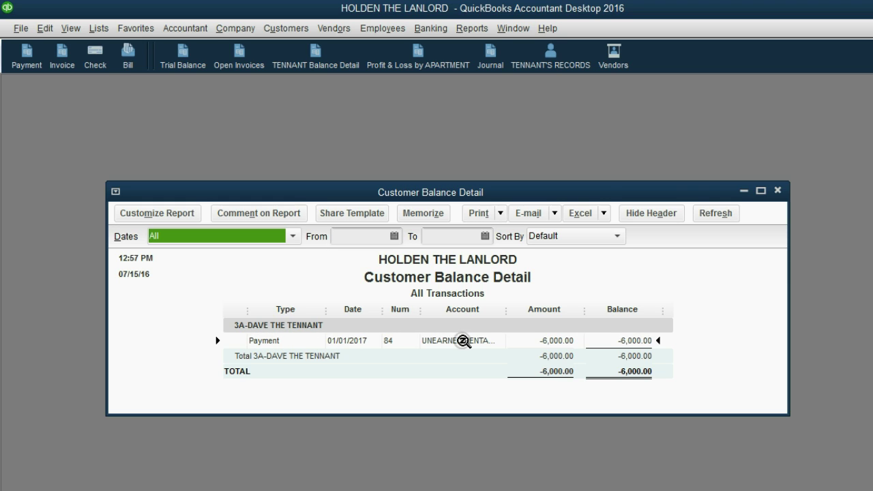
{"action": "left_click_drag", "start_coordinate": [505, 312], "coordinate": [550, 318]}
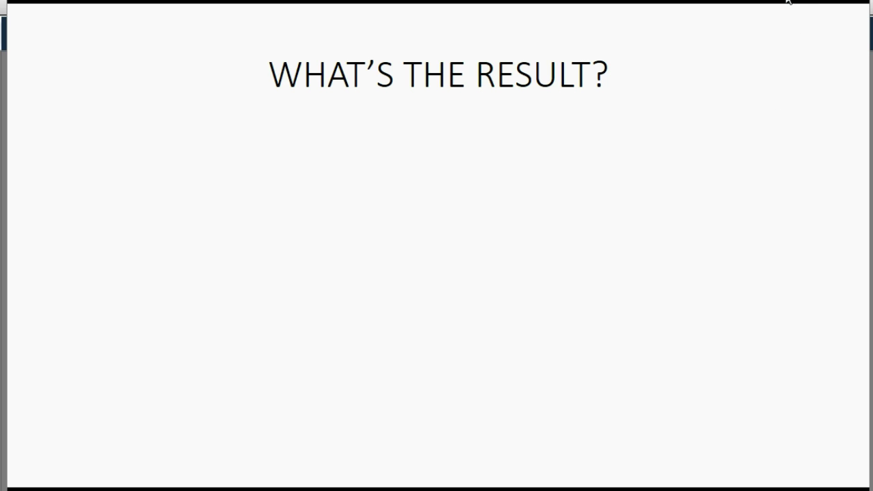
Return to QuickBooks and review the trial balance's 6,000.00 unearned rental income
{"action": "left_click", "coordinate": [785, 5]}
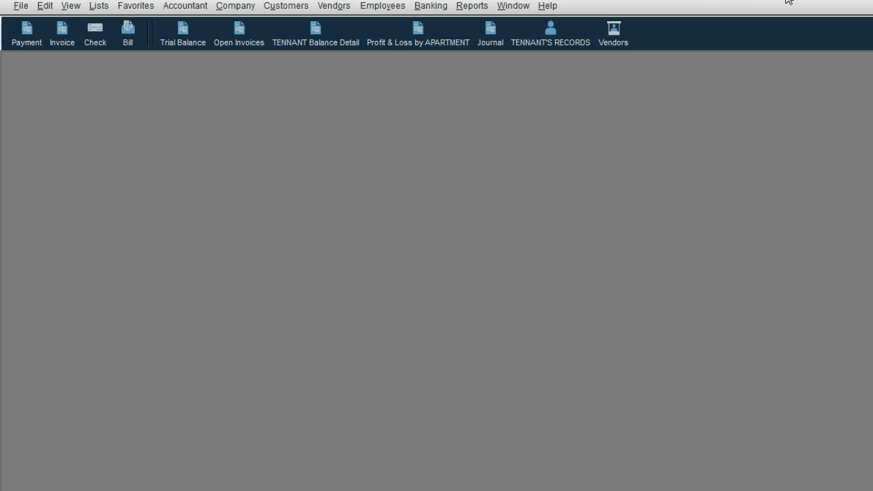
{"action": "left_click", "coordinate": [192, 48]}
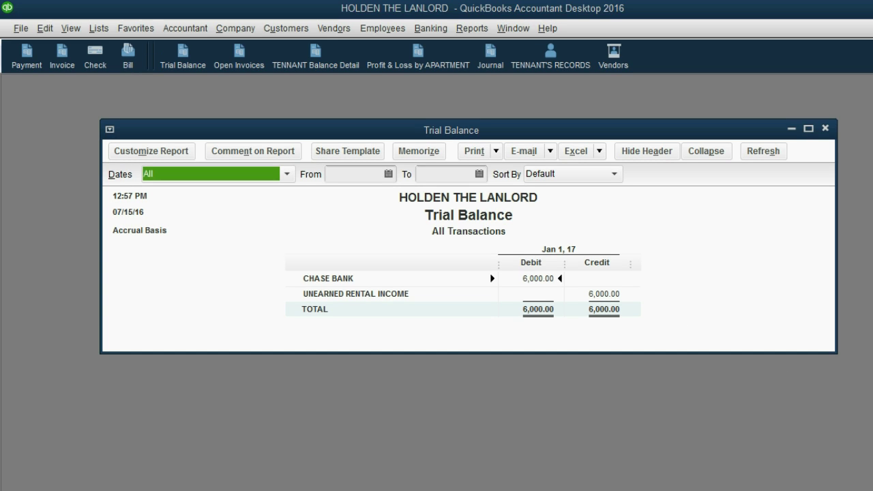
{"action": "left_click", "coordinate": [825, 128]}
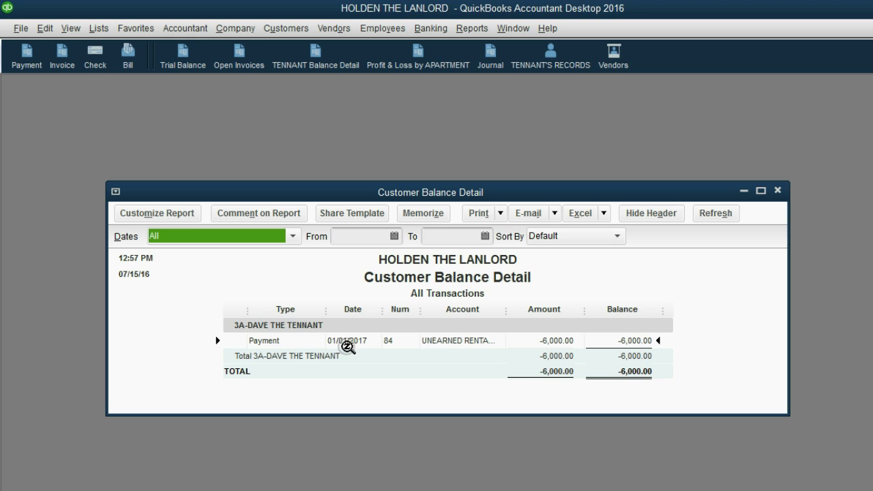
Widen the Account column so tenant 3A's -6,000.00 shows under UNEARNED RENTAL INCOME, then switch back to the slides
{"action": "left_click_drag", "start_coordinate": [506, 311], "coordinate": [549, 313]}
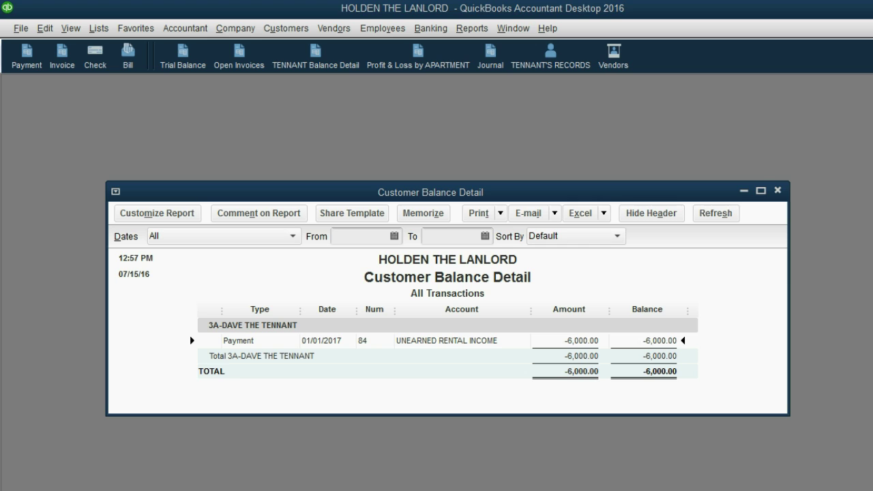
{"action": "key", "text": "alt+Tab"}
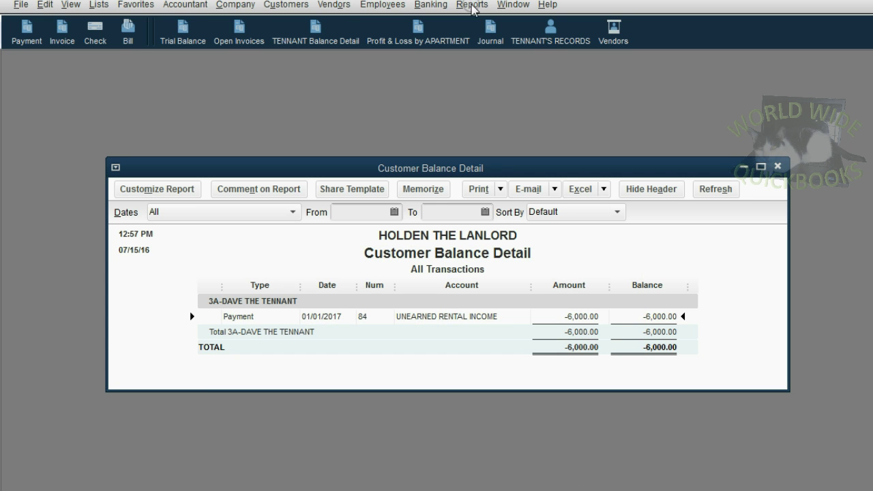
Close the balance report and start a new check payment numbered 717
{"action": "left_click", "coordinate": [777, 166]}
{"action": "left_click", "coordinate": [26, 32]}
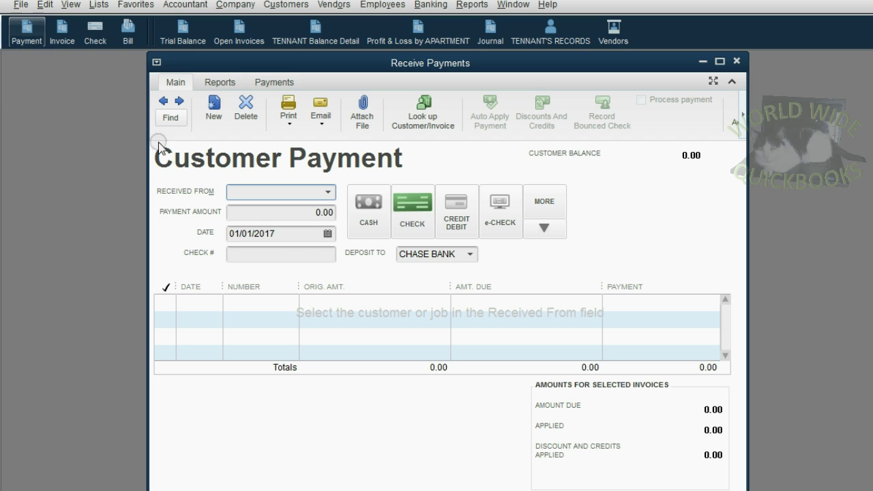
{"action": "left_click", "coordinate": [303, 233]}
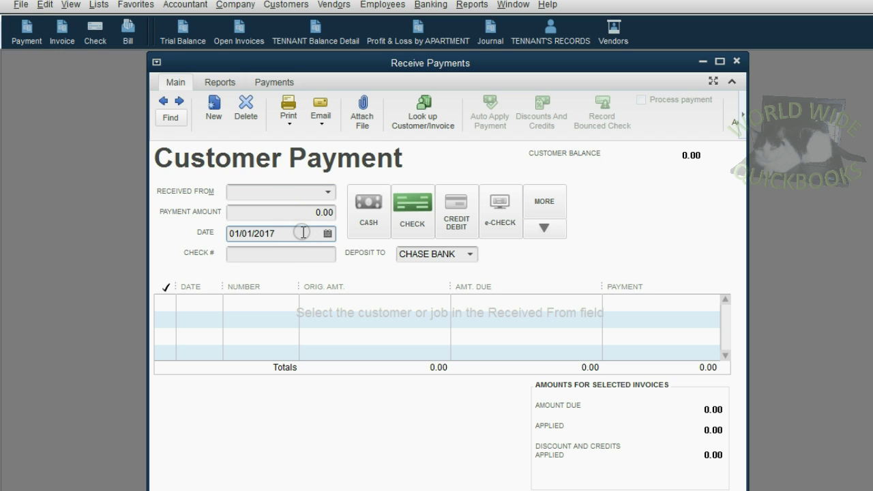
{"action": "left_click", "coordinate": [407, 222]}
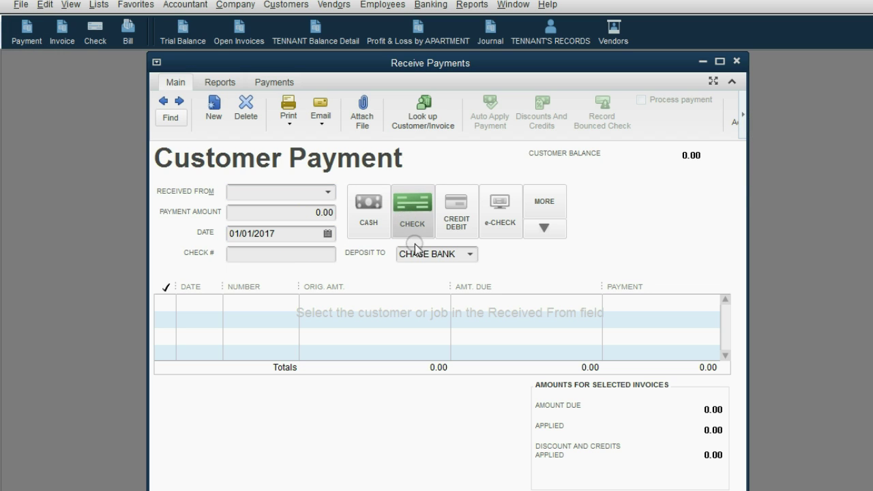
{"action": "left_click", "coordinate": [302, 254]}
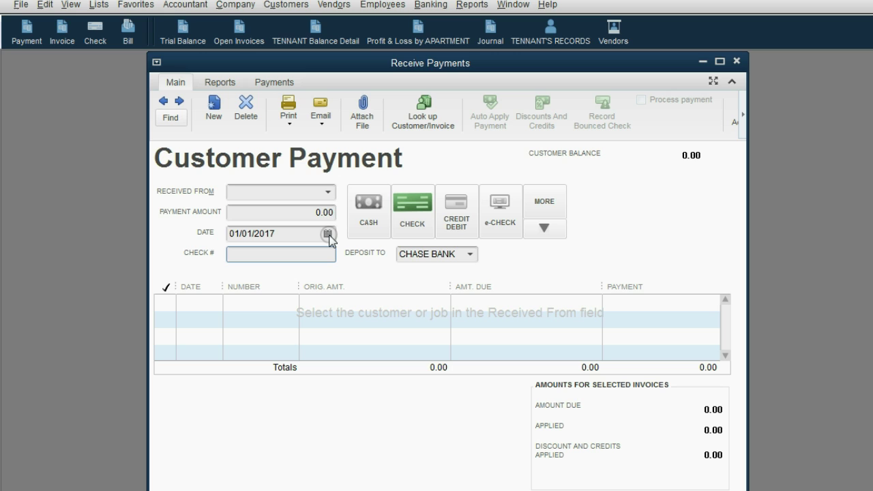
{"action": "type", "text": "717"}
Enter a 7,200.00 payment amount received from the unit 4B tenant
{"action": "left_click", "coordinate": [304, 211]}
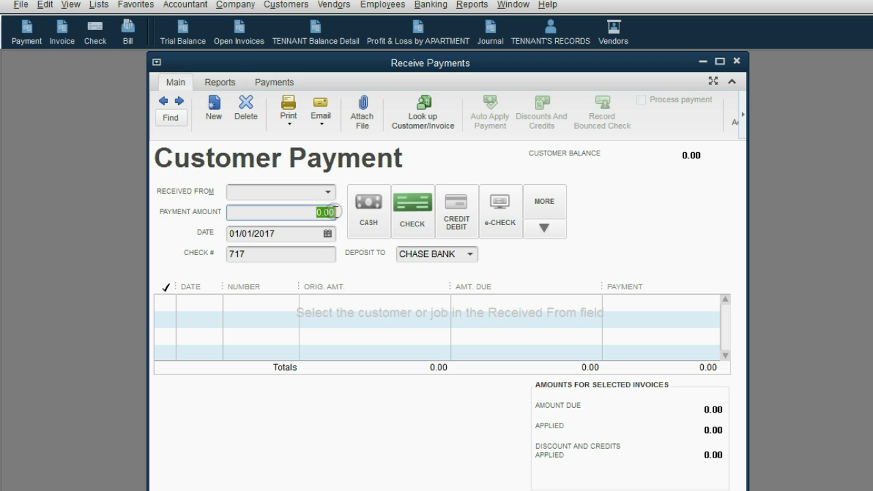
{"action": "type", "text": "7,"}
{"action": "key", "text": "BackSpace"}
{"action": "type", "text": "200"}
{"action": "left_click", "coordinate": [325, 192]}
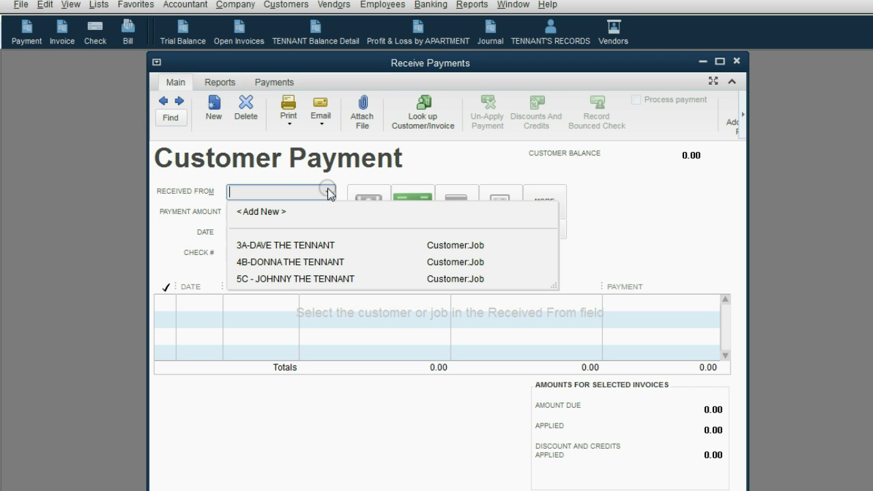
{"action": "left_click", "coordinate": [326, 261]}
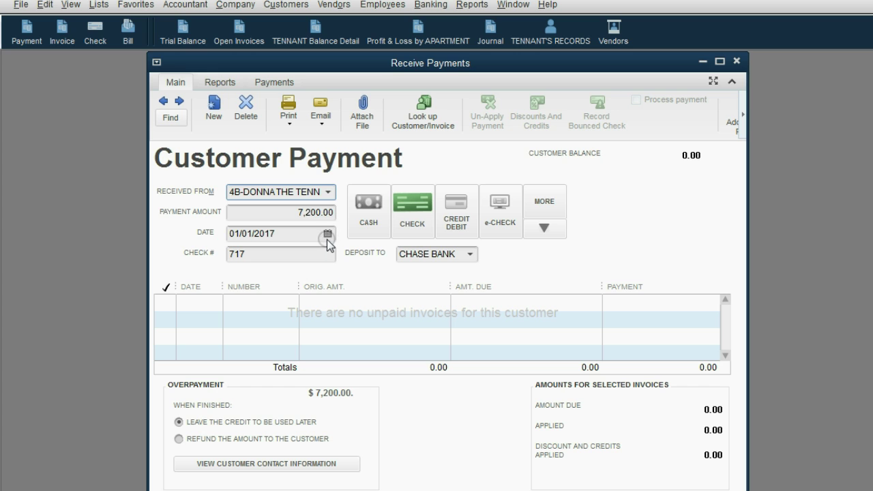
{"action": "left_click", "coordinate": [318, 213]}
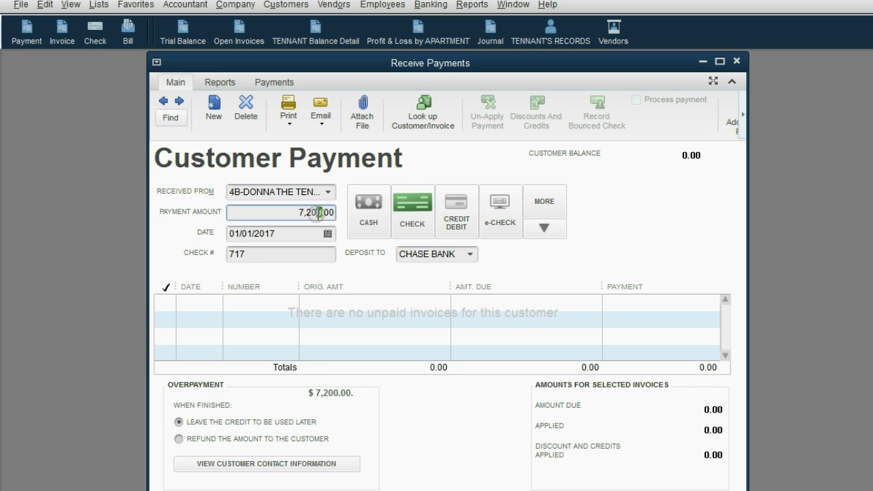
{"action": "left_click", "coordinate": [264, 259]}
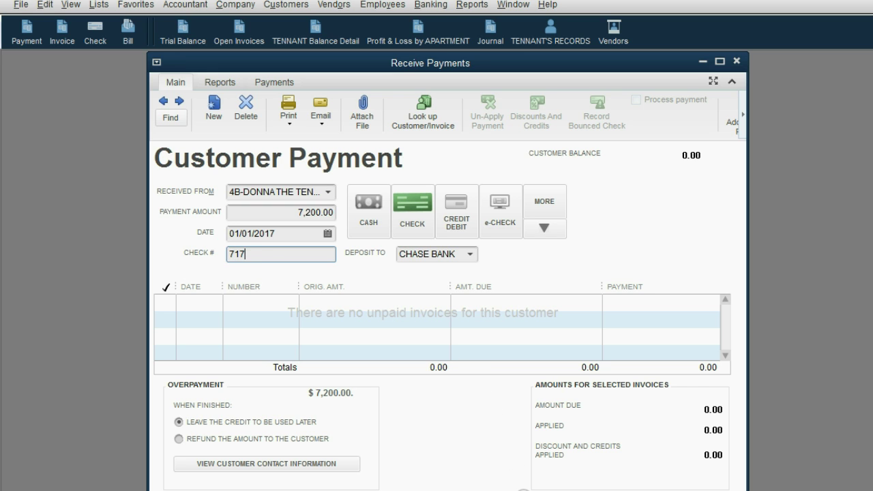
Save tenant 4B's 7,200.00 payment as a credit and preview its rent receipt
{"action": "left_click", "coordinate": [522, 489]}
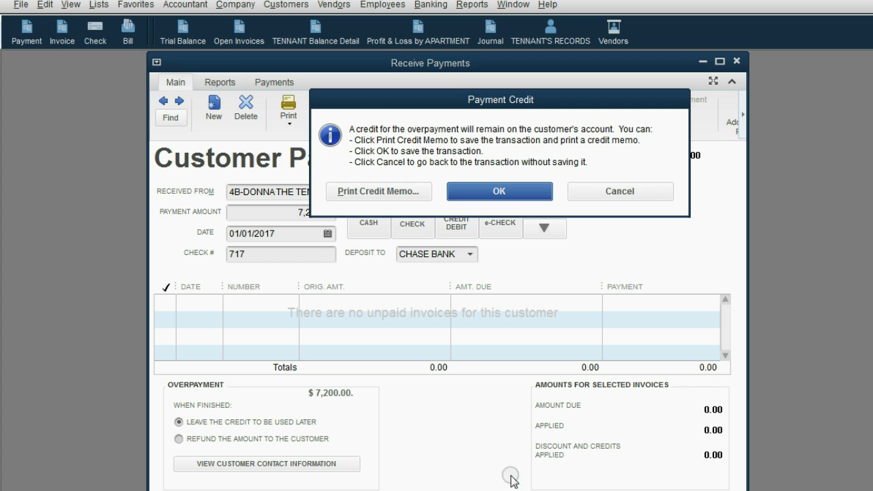
{"action": "left_click", "coordinate": [374, 192]}
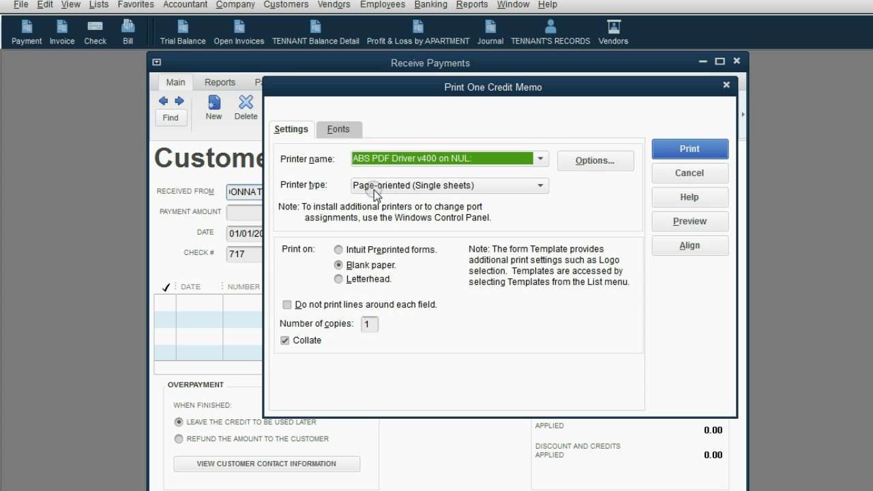
{"action": "left_click", "coordinate": [673, 225]}
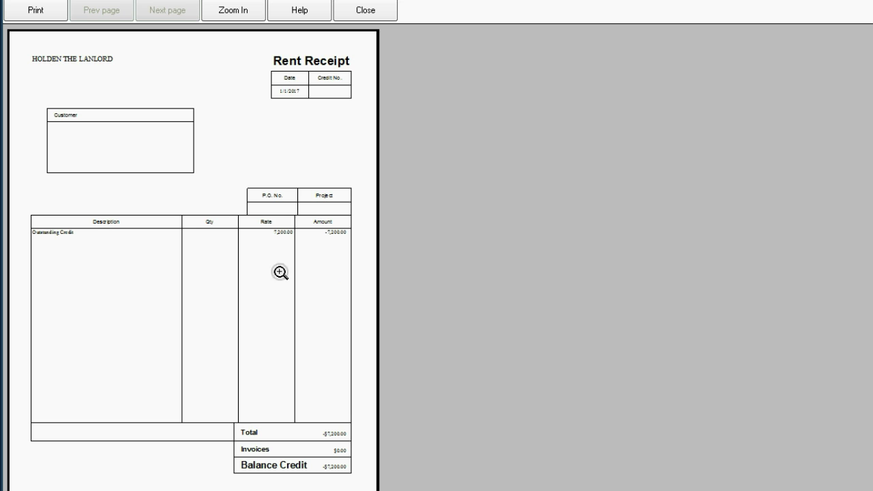
{"action": "left_click", "coordinate": [312, 244]}
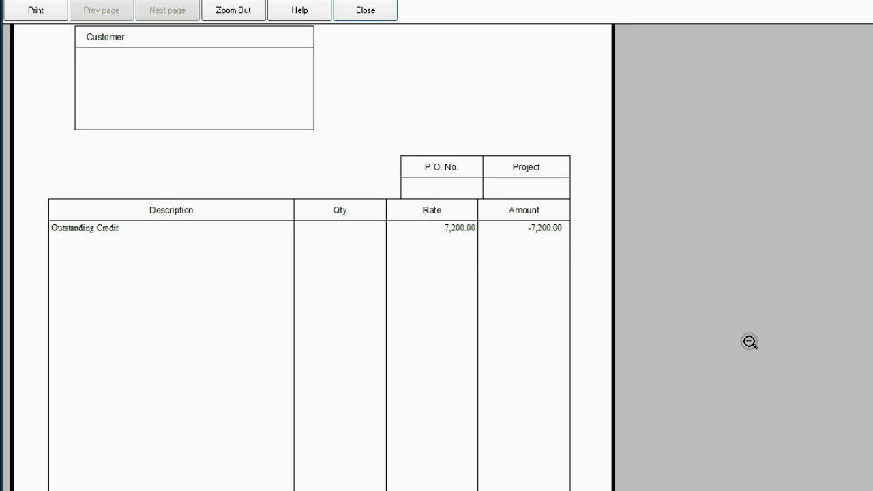
{"action": "left_click", "coordinate": [837, 163]}
Close the payment window, then open the Trial Balance and TENNANT Customer Balance Detail reports
{"action": "left_click", "coordinate": [723, 179]}
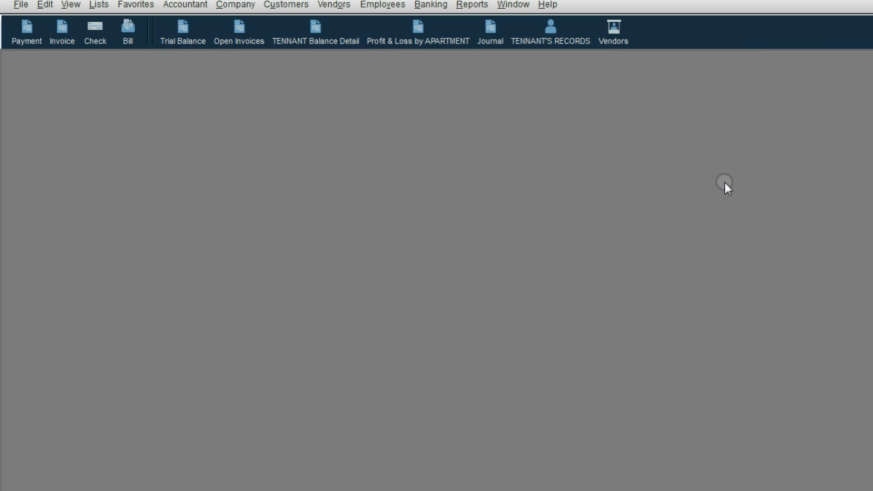
{"action": "left_click", "coordinate": [194, 36]}
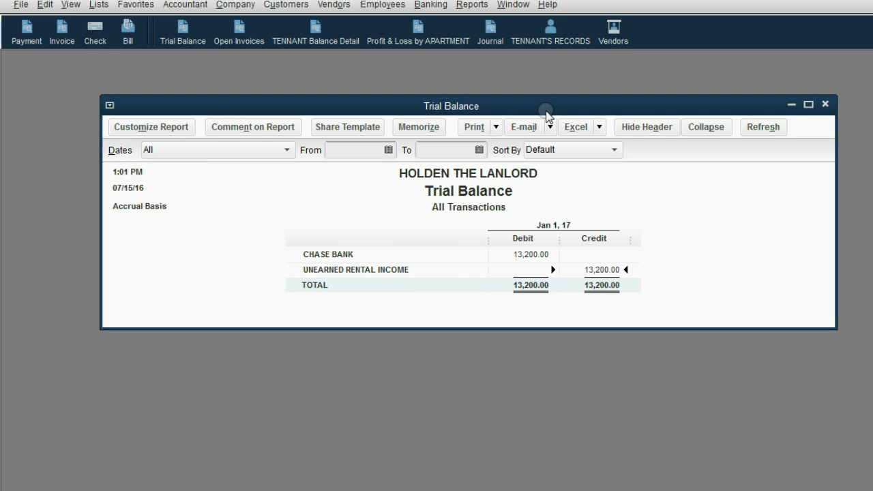
{"action": "left_click_drag", "start_coordinate": [558, 104], "coordinate": [595, 61]}
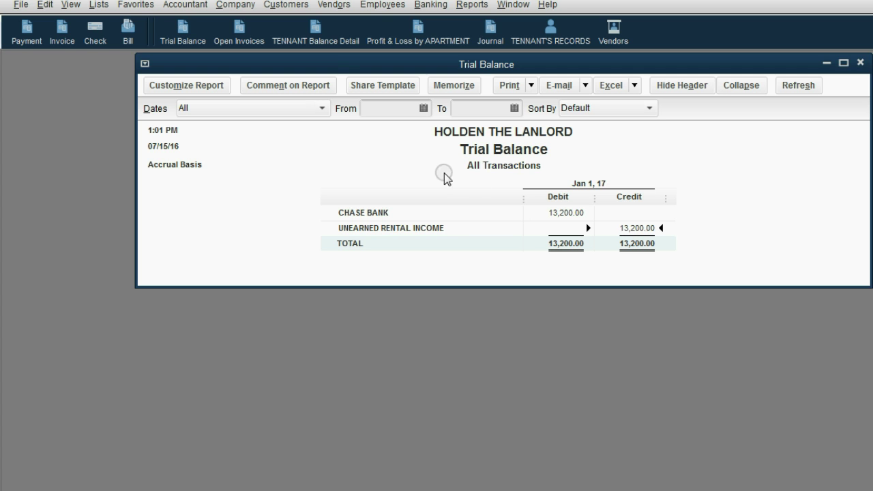
{"action": "left_click", "coordinate": [326, 34]}
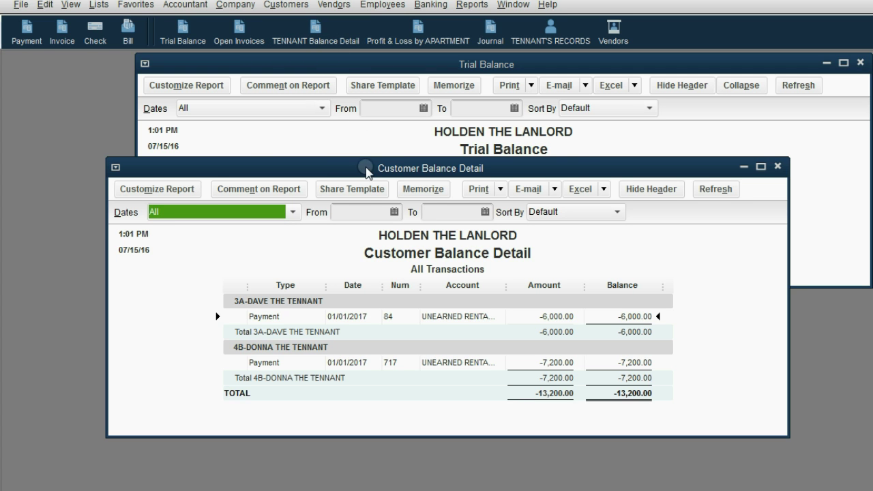
Review the 3A 6,000.00 and 4B 7,200.00 prepayments and -13,200.00 total, then return to Trial Balance
{"action": "left_click_drag", "start_coordinate": [366, 170], "coordinate": [401, 258]}
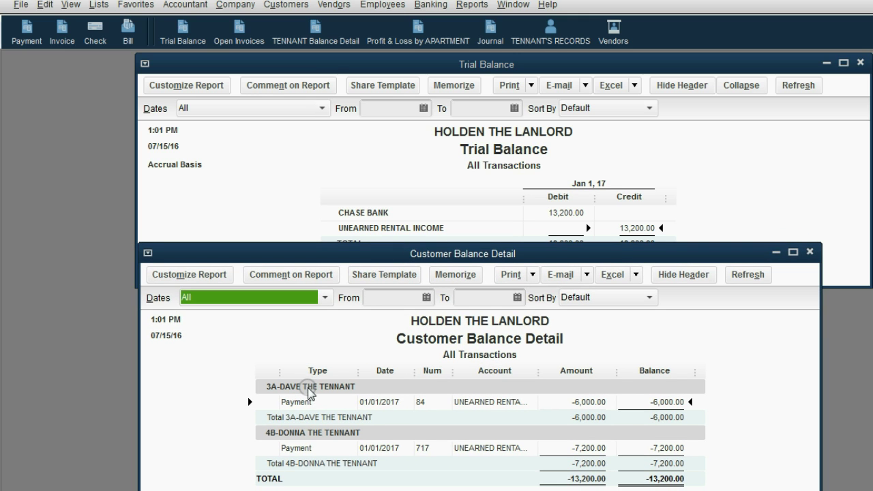
{"action": "left_click", "coordinate": [572, 399]}
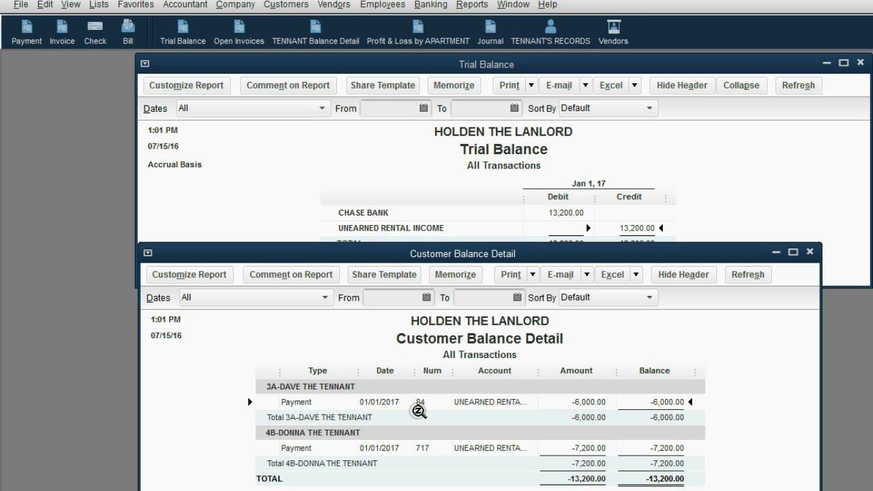
{"action": "left_click", "coordinate": [548, 449]}
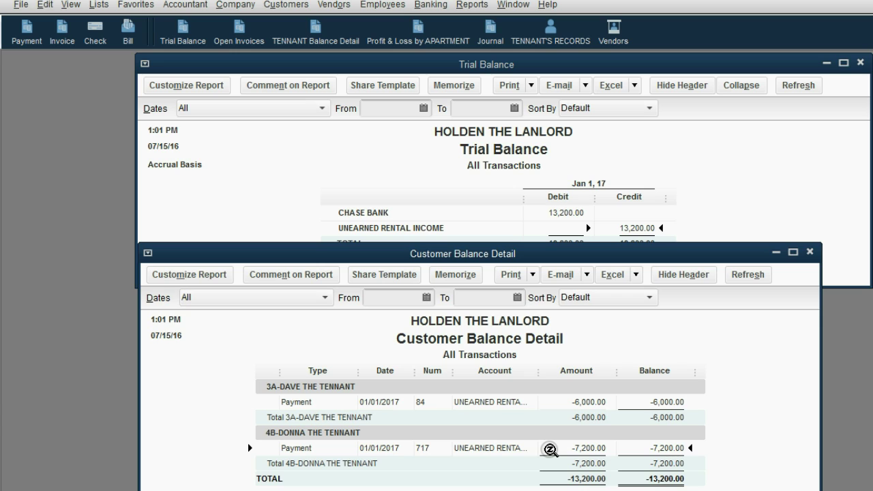
{"action": "left_click", "coordinate": [284, 480]}
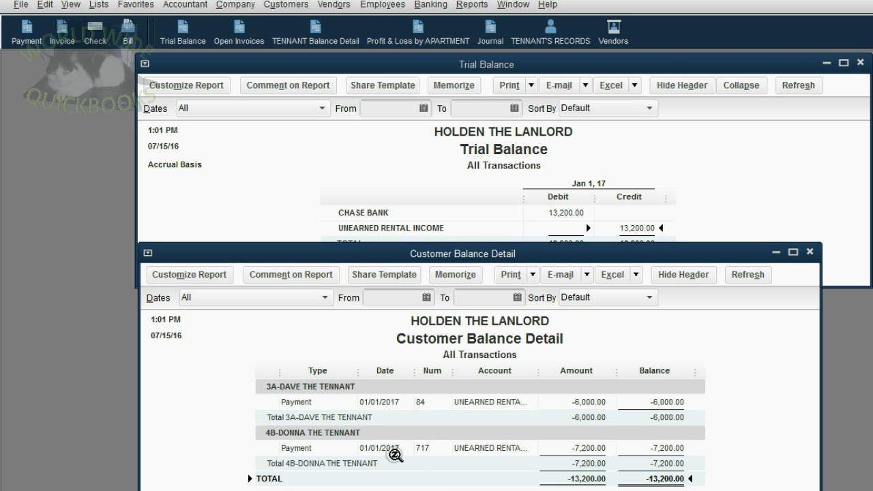
{"action": "left_click", "coordinate": [395, 452]}
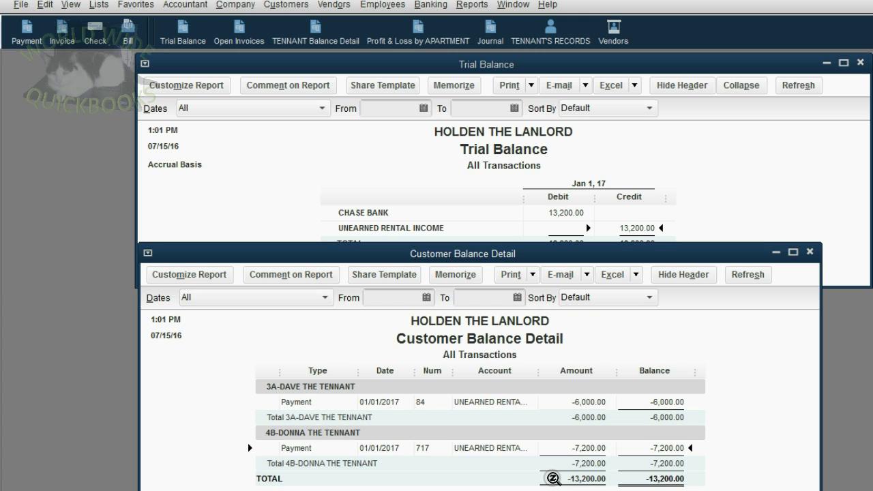
{"action": "left_click", "coordinate": [558, 479]}
{"action": "left_click", "coordinate": [719, 225]}
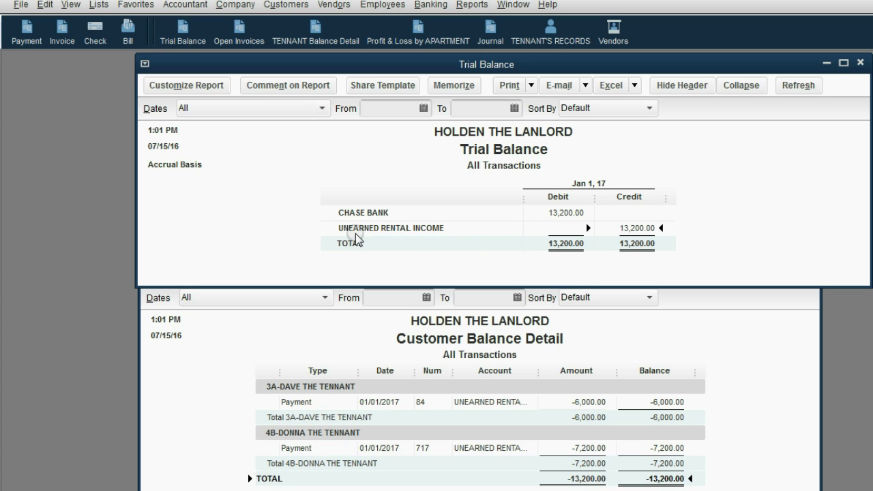
Point out the 13,200.00 unearned rental income credit, then close the Trial Balance report
{"action": "left_click", "coordinate": [420, 229]}
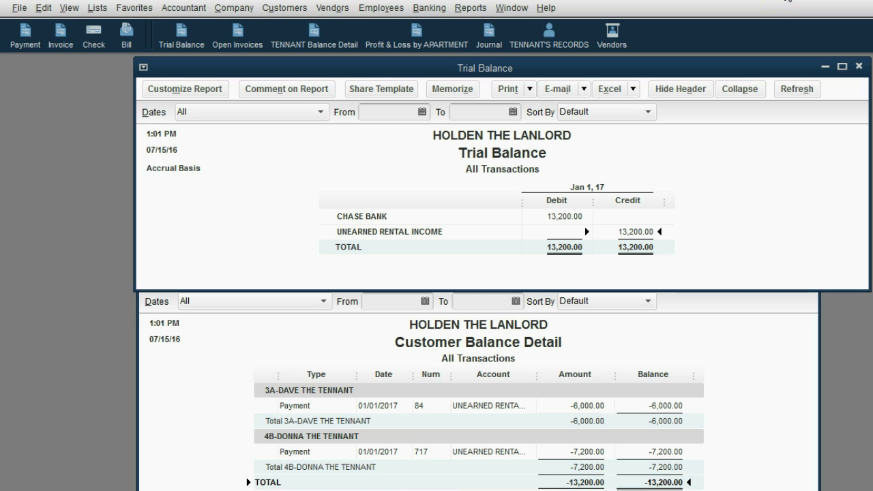
{"action": "key", "text": "alt+Tab"}
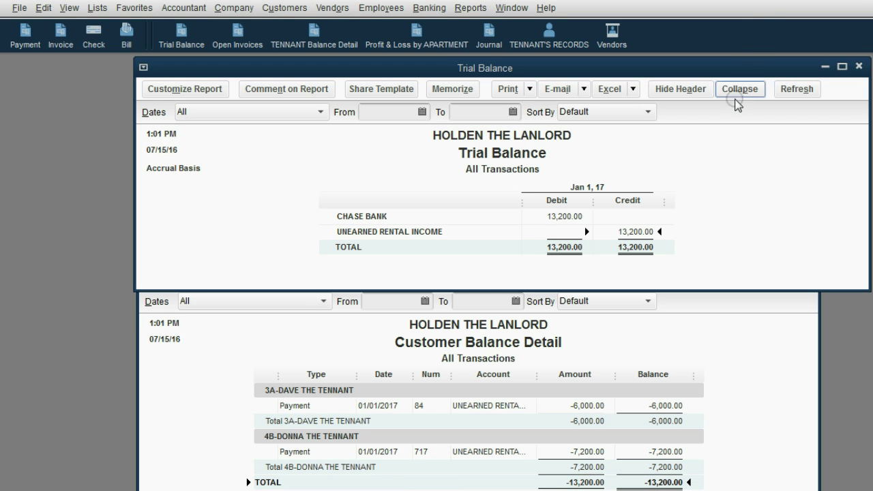
{"action": "key", "text": "Escape"}
{"action": "key", "text": "Escape"}
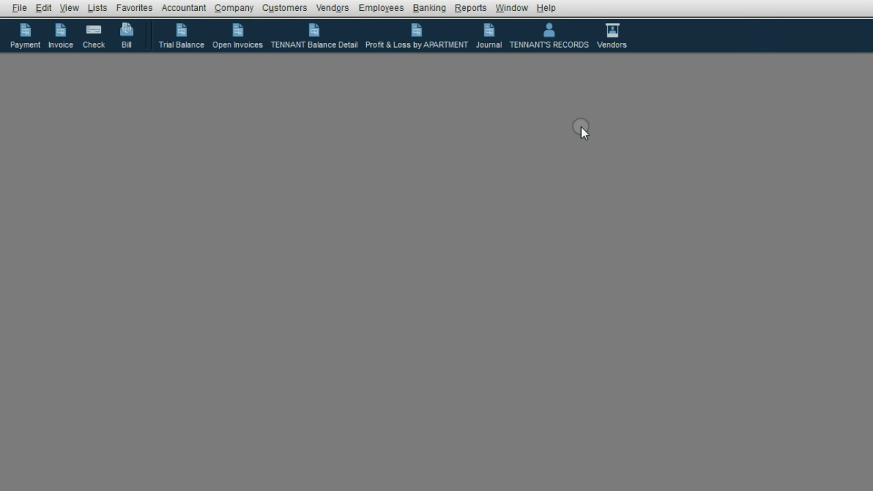
Open tenant 5C's record in the Customer Center and start a new note
{"action": "left_click", "coordinate": [546, 39]}
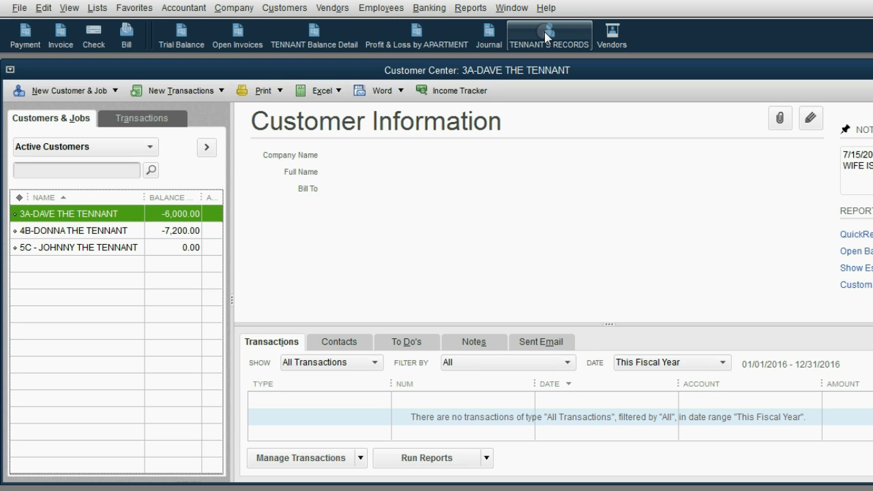
{"action": "left_click", "coordinate": [96, 248]}
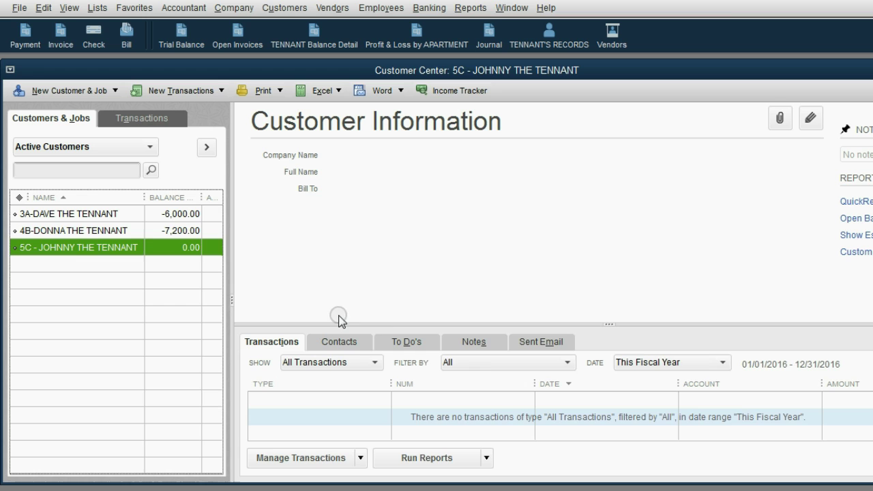
{"action": "left_click", "coordinate": [474, 341]}
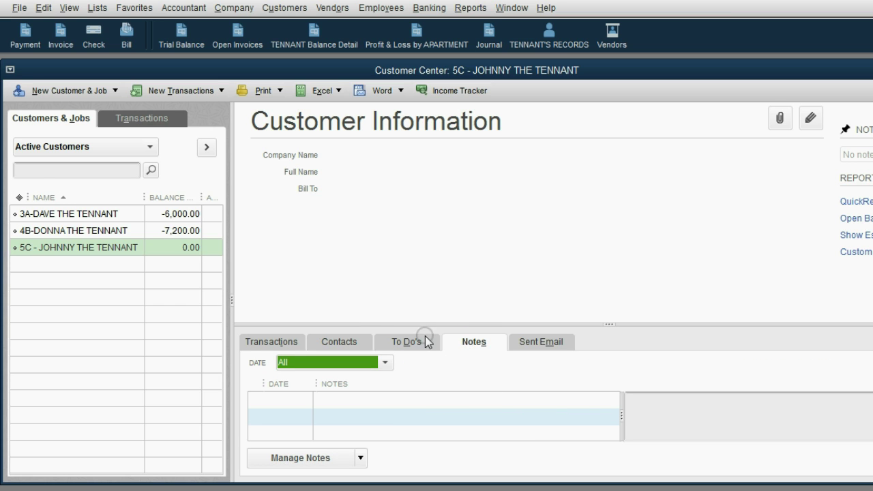
{"action": "left_click", "coordinate": [359, 459]}
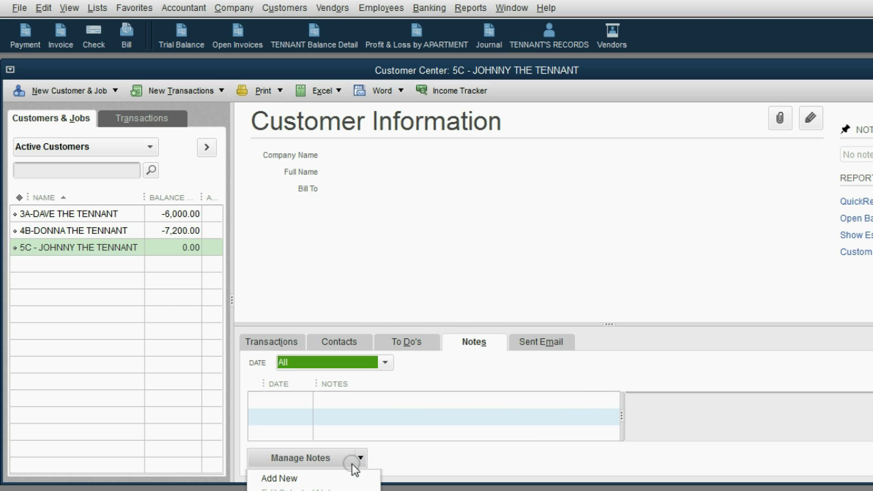
{"action": "left_click", "coordinate": [341, 479]}
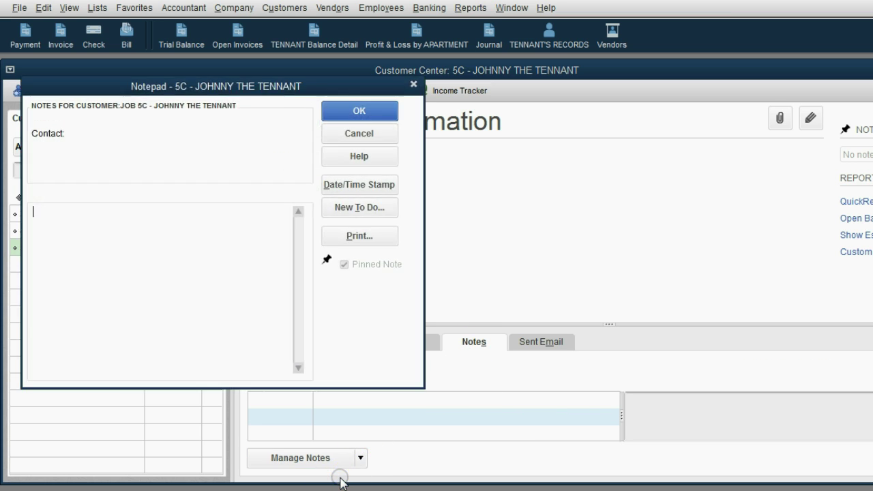
Write a date/time-stamped note that the tenant promised to pay by Jan 7, and save it
{"action": "left_click", "coordinate": [355, 185]}
{"action": "key", "text": "Return"}
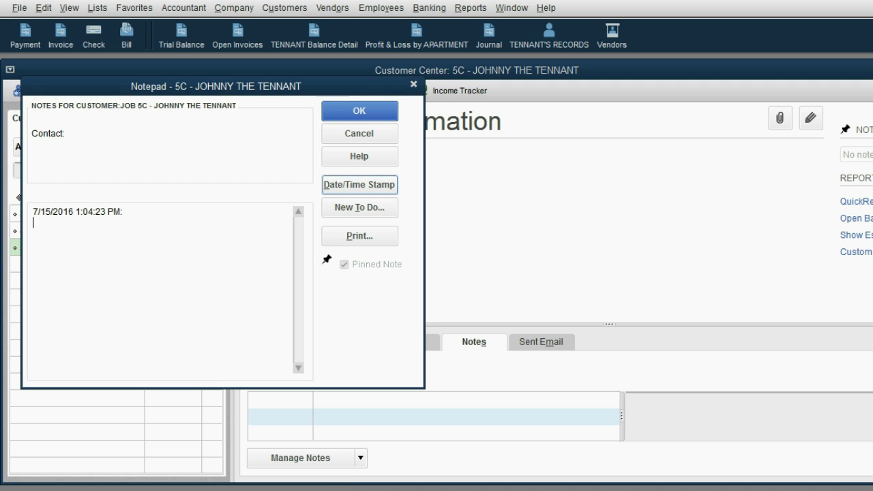
{"action": "type", "text": "JOHNNY ROMISSED"}
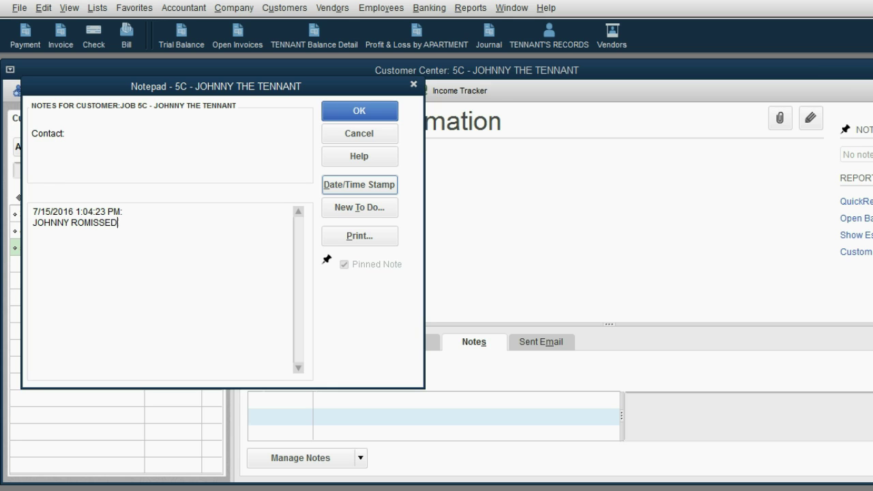
{"action": "type", "text": " TO AY BY JAN 7"}
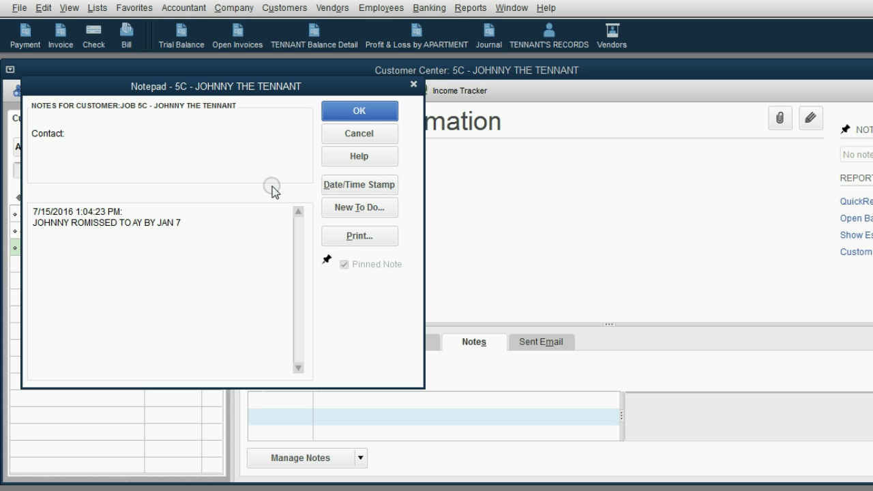
{"action": "left_click", "coordinate": [334, 111]}
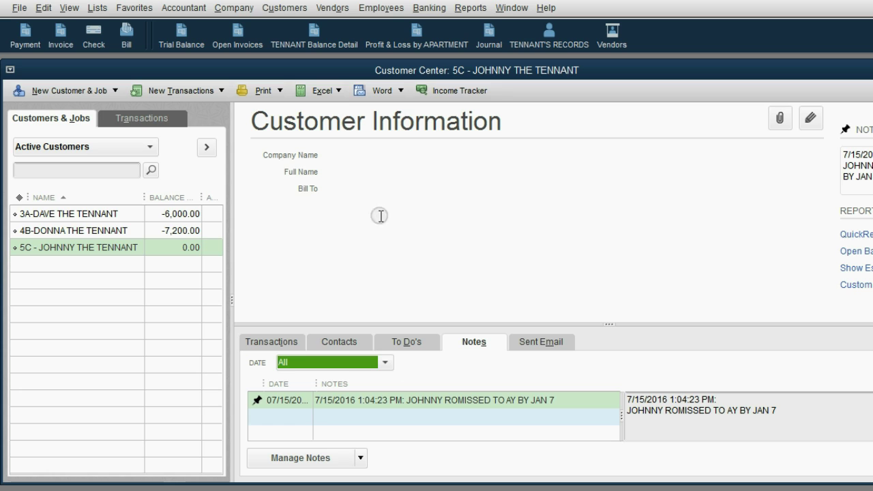
{"action": "left_click", "coordinate": [444, 402]}
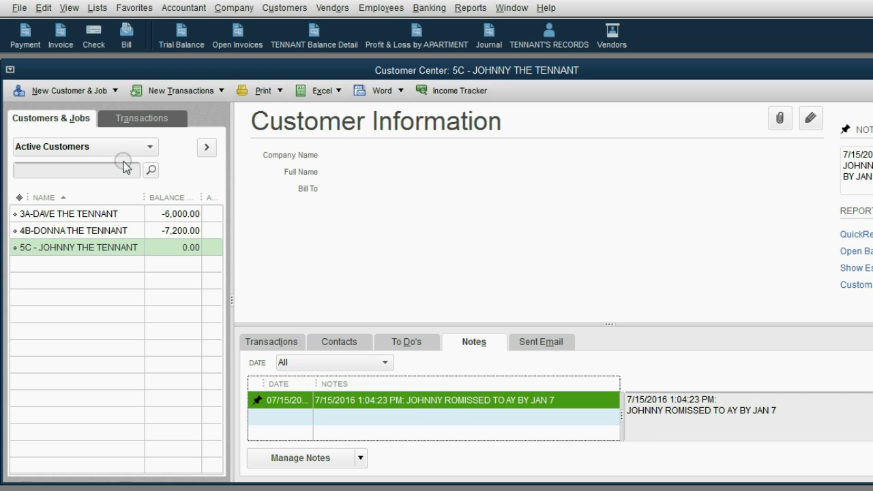
{"action": "left_click", "coordinate": [126, 249]}
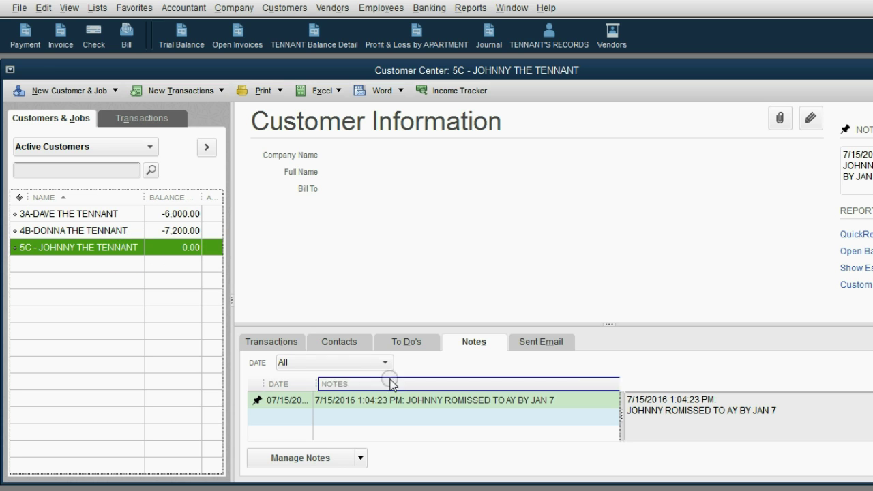
{"action": "left_click", "coordinate": [402, 401]}
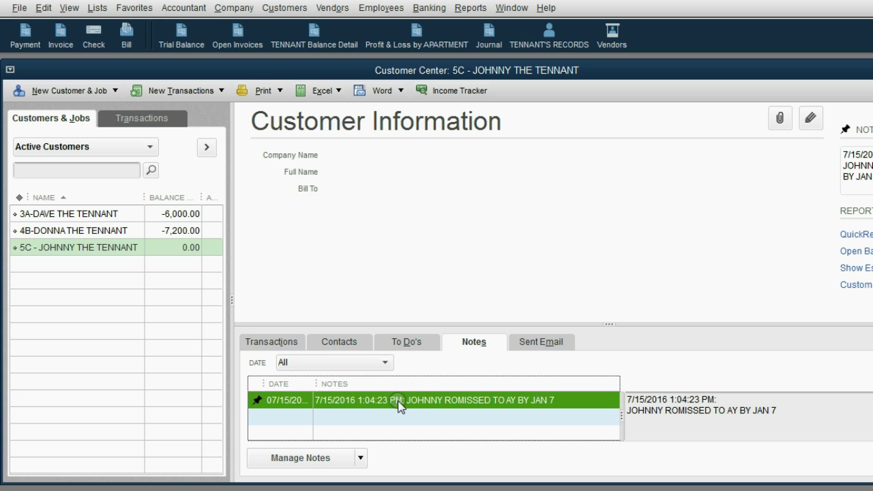